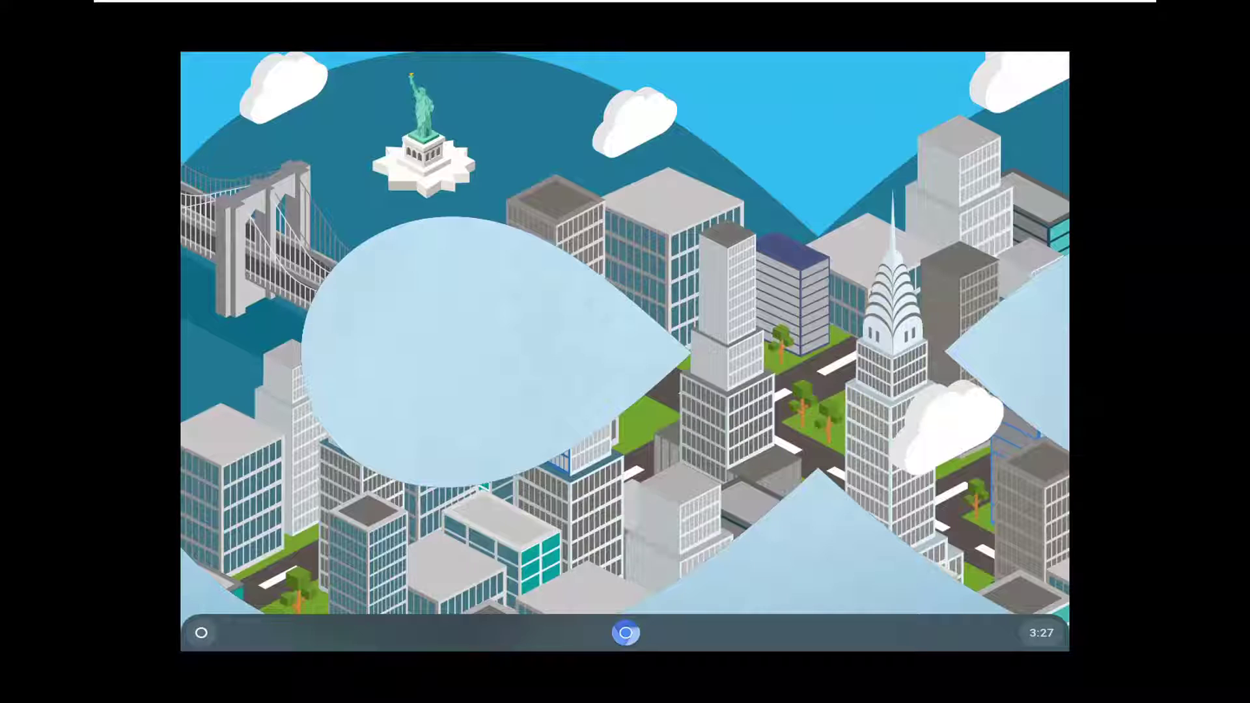
Open Chrome OS Settings from the clock's quick settings panel
left_click(1031, 606)
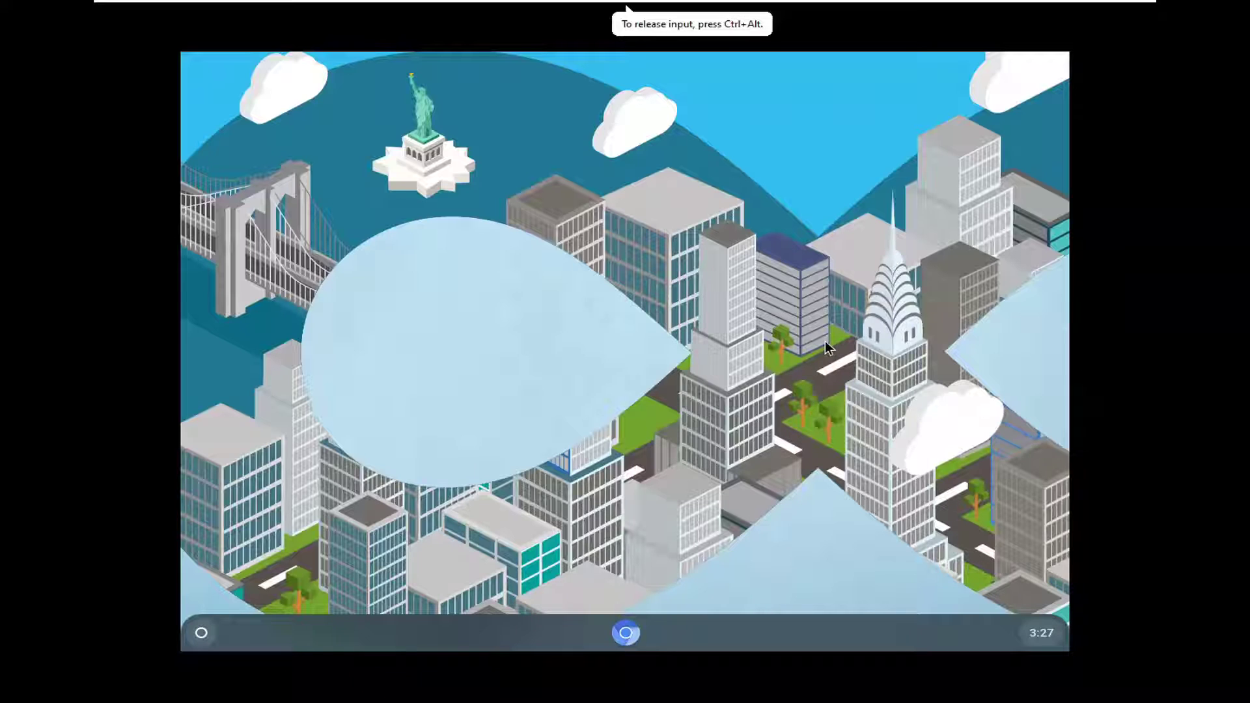
left_click(1043, 633)
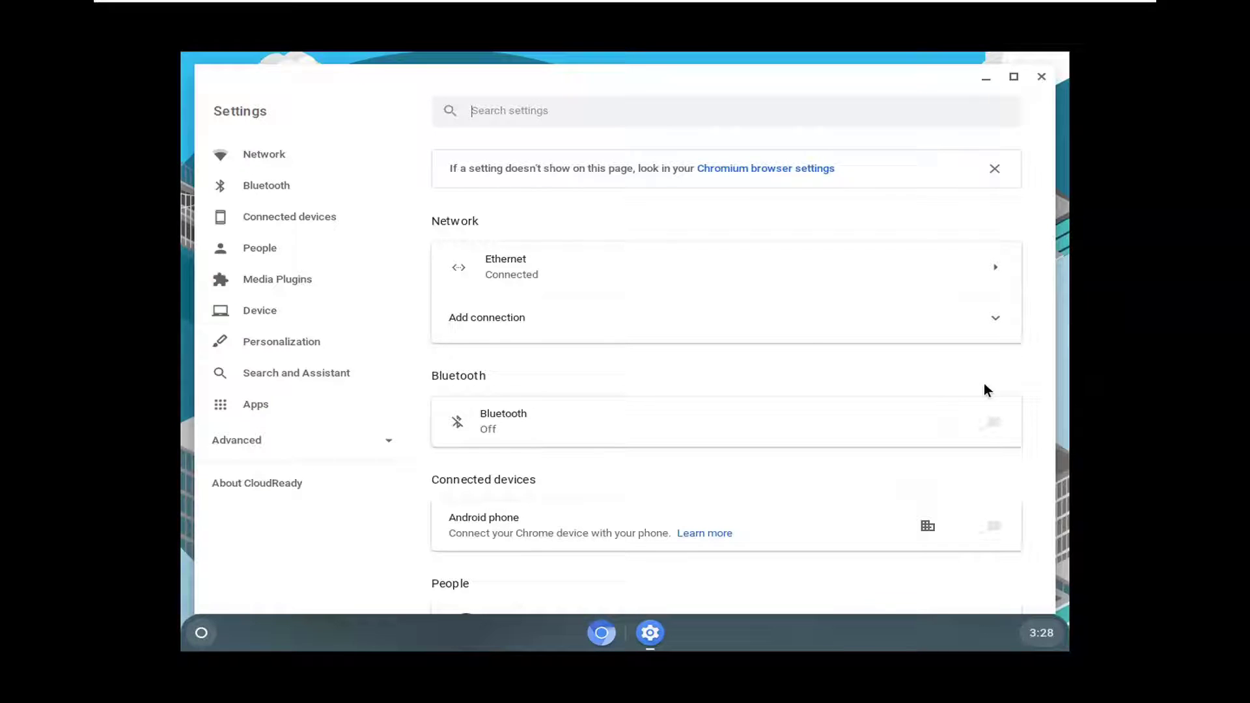
Go to Device > Displays to view the current 1024 x 768 resolution
left_click(252, 309)
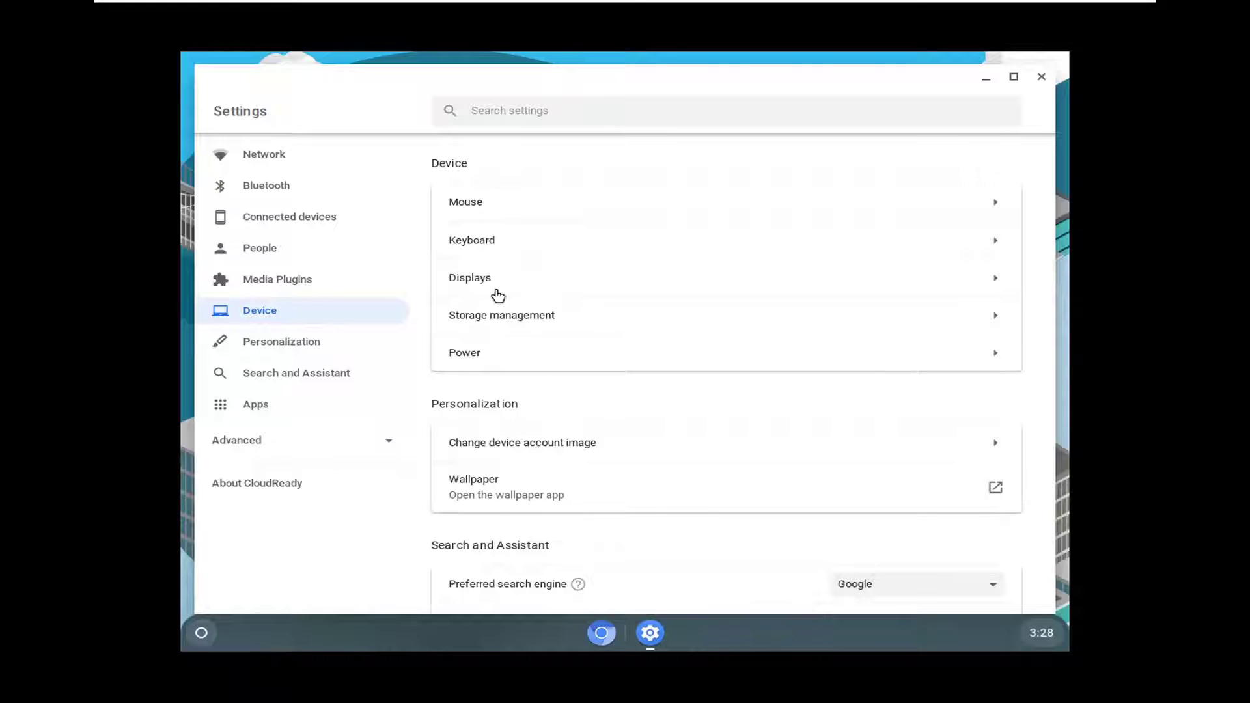
left_click(476, 281)
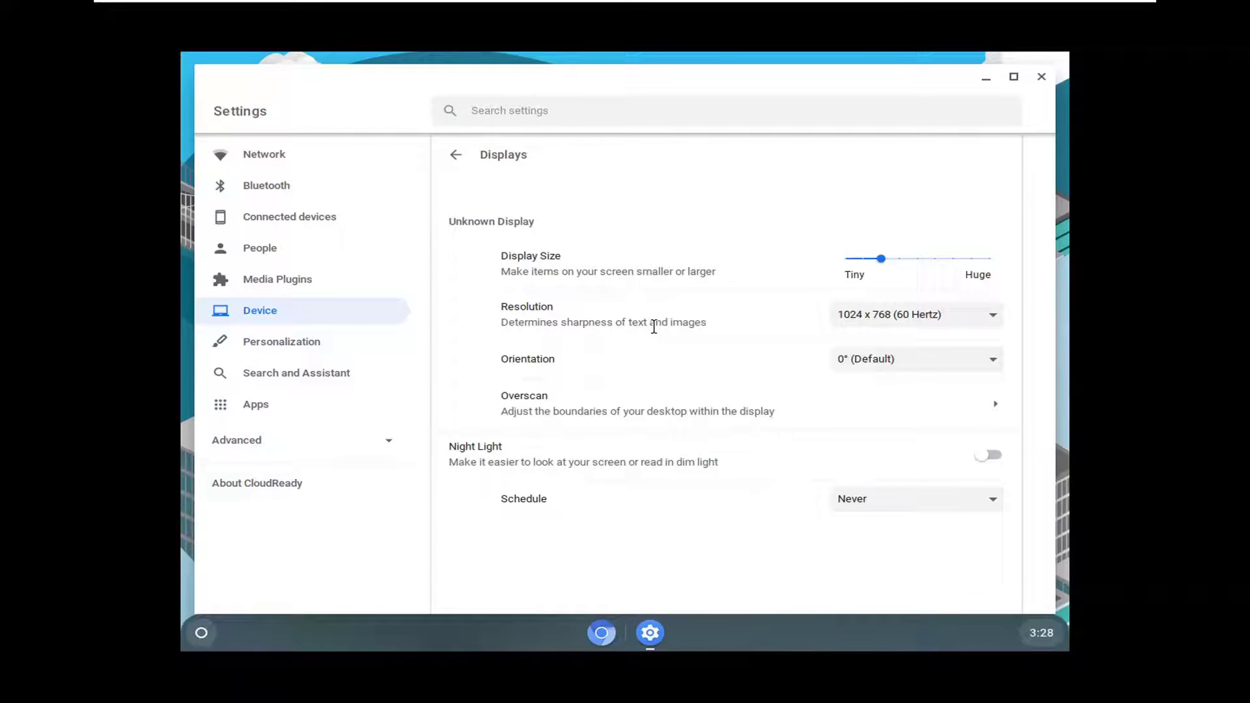
Set the Resolution dropdown to 1440 x 900 (59.89 Hertz)
left_click(992, 316)
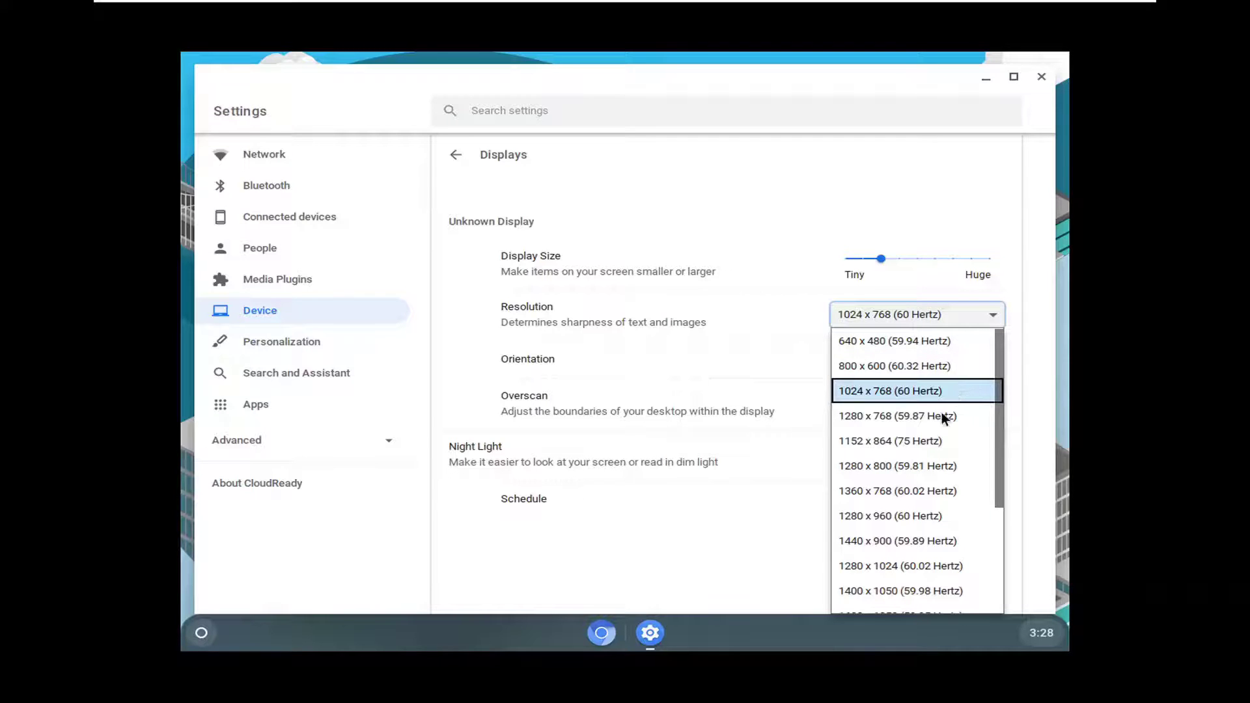
left_click(862, 543)
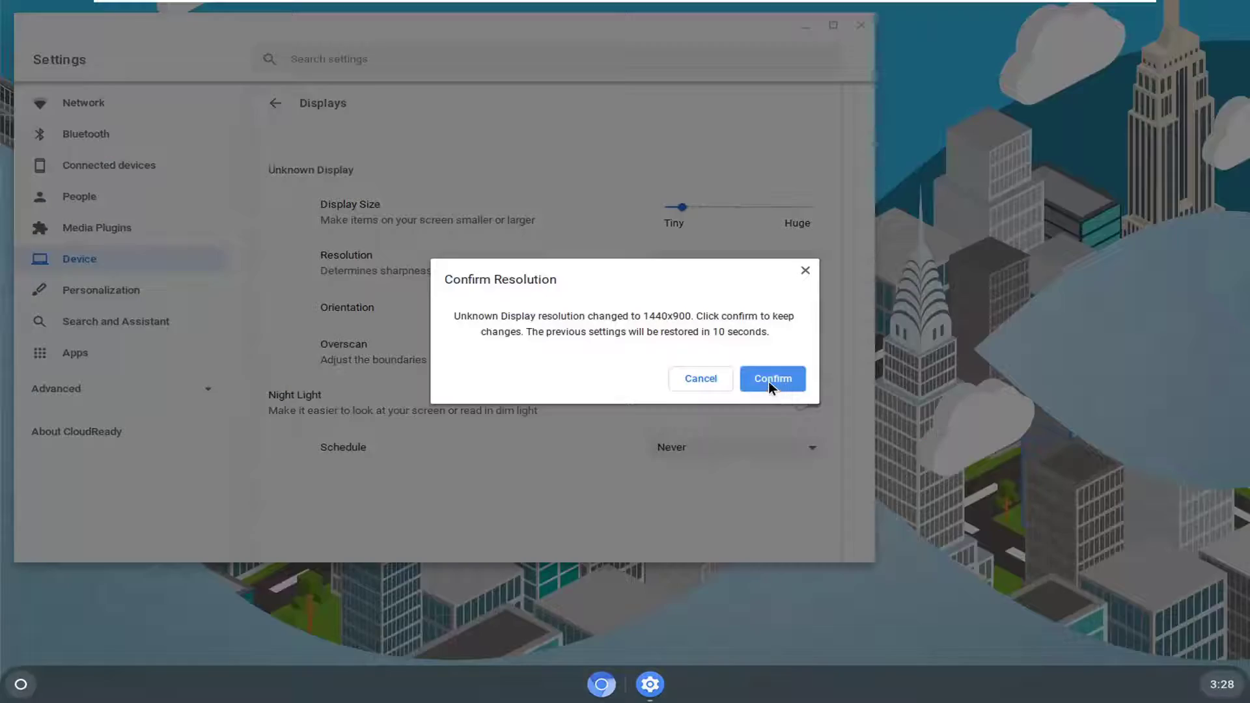
Confirm the 1440 x 900 resolution, then move and minimize the Settings window
left_click(768, 382)
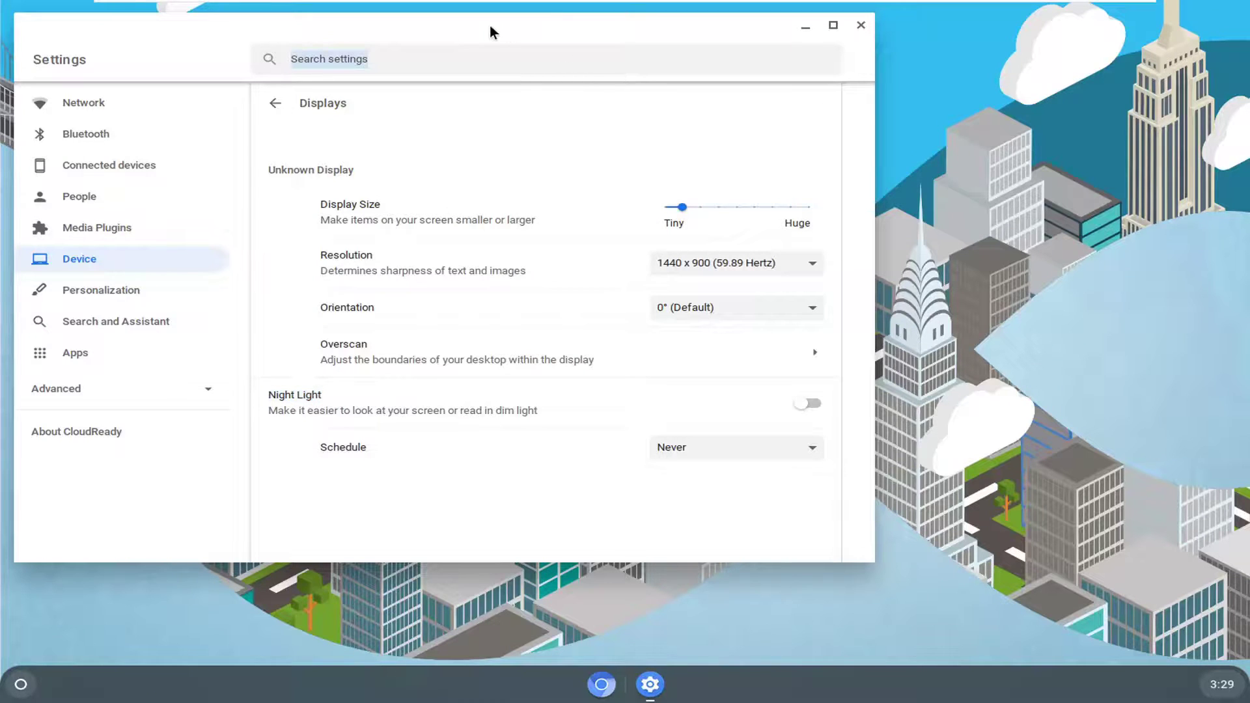
left_click_drag(490, 24, 698, 62)
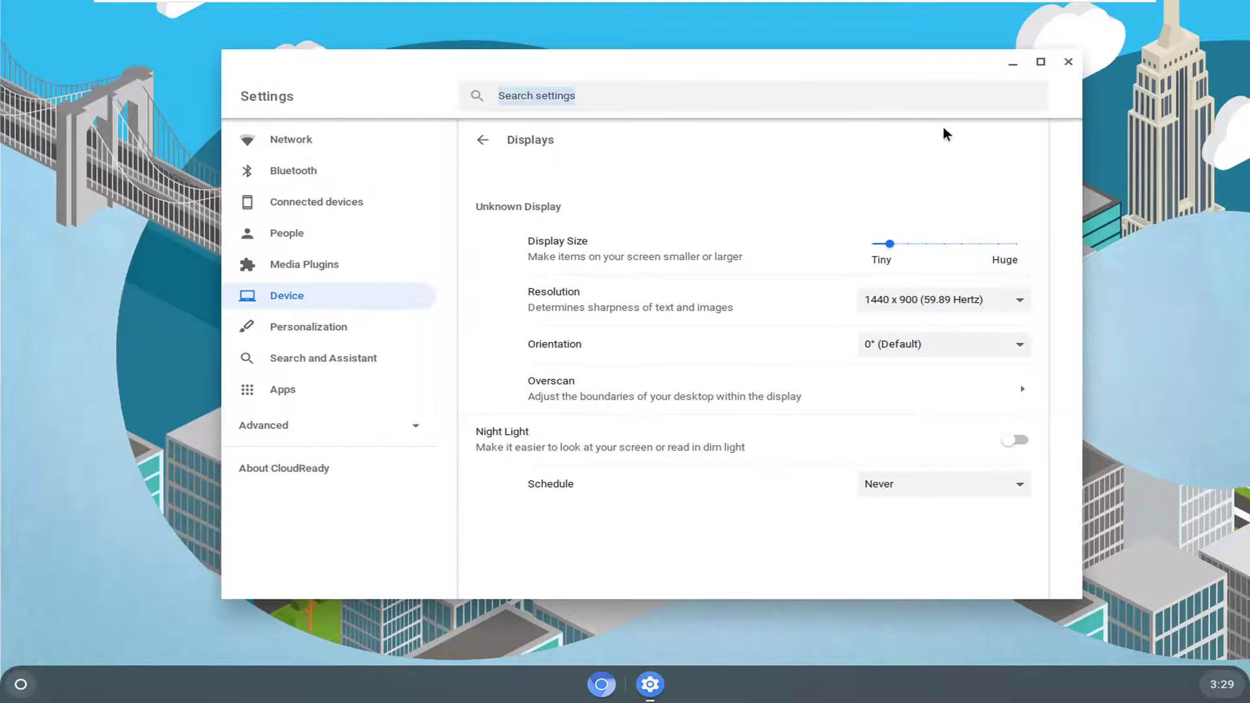
left_click(1011, 65)
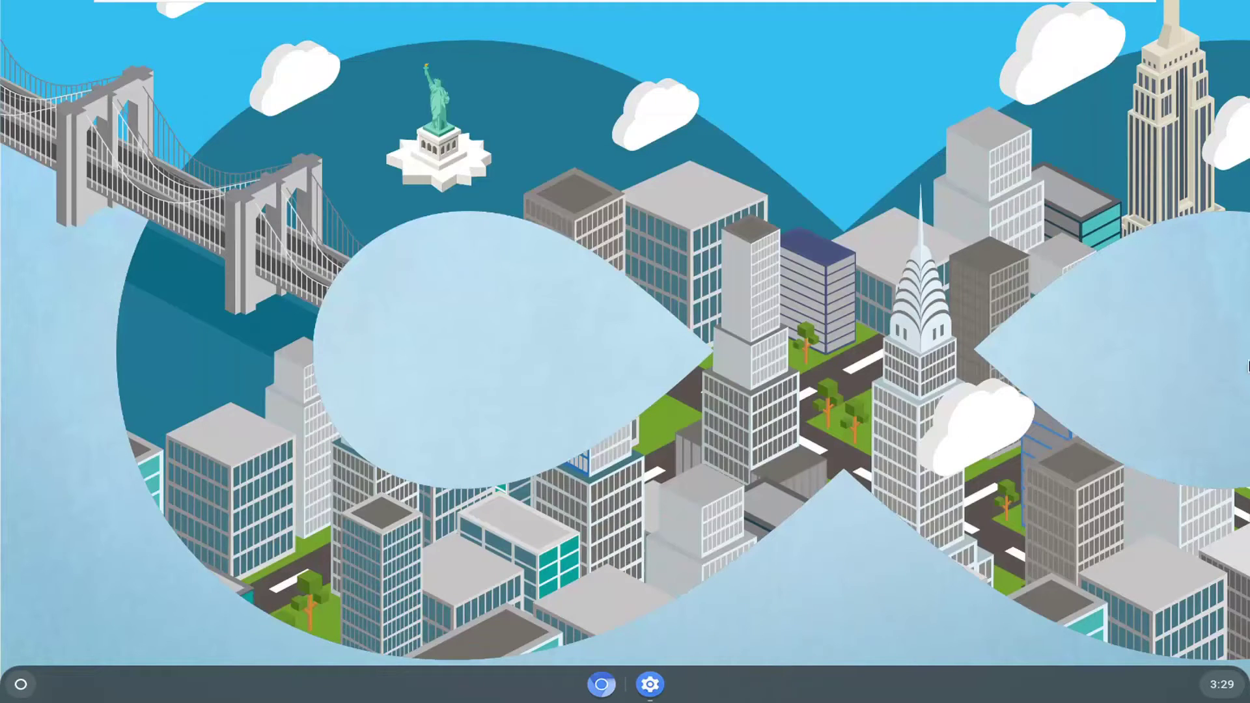